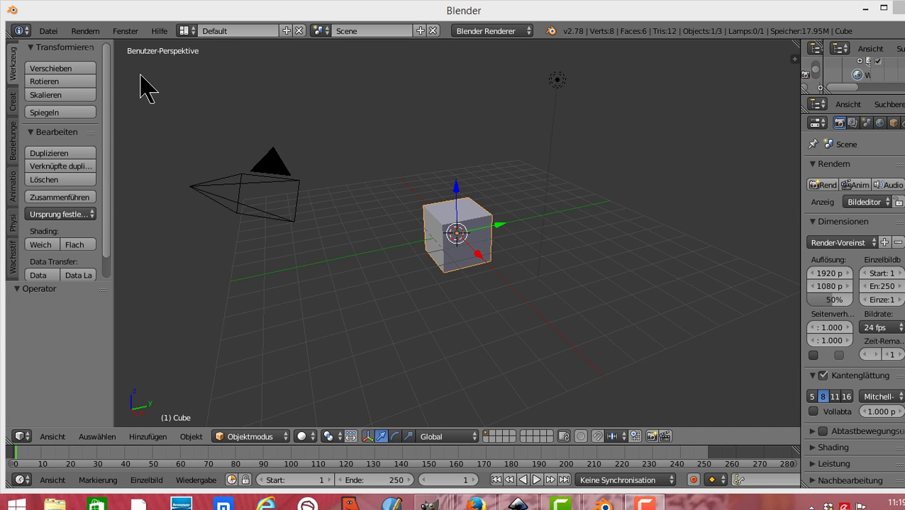
Step: Open Blender's User Preferences (Benutzereinstellungen) from the Datei menu
click(49, 32)
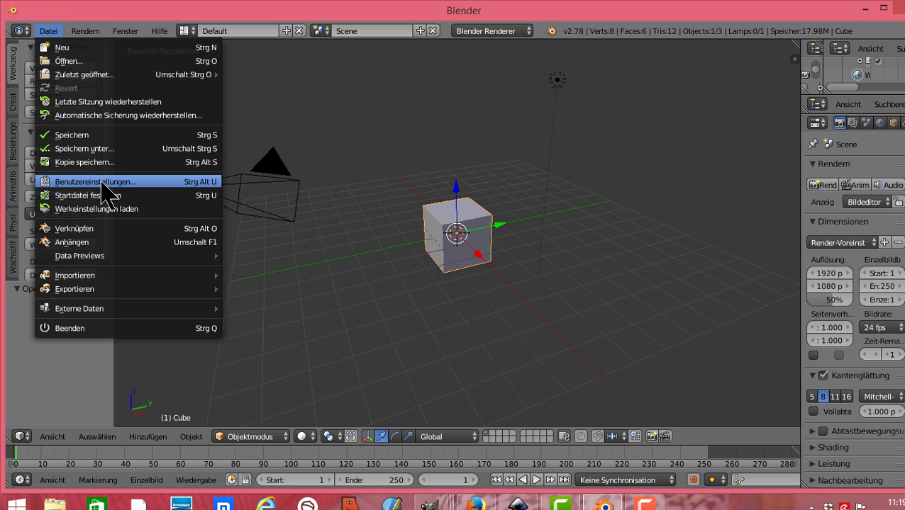
click(103, 186)
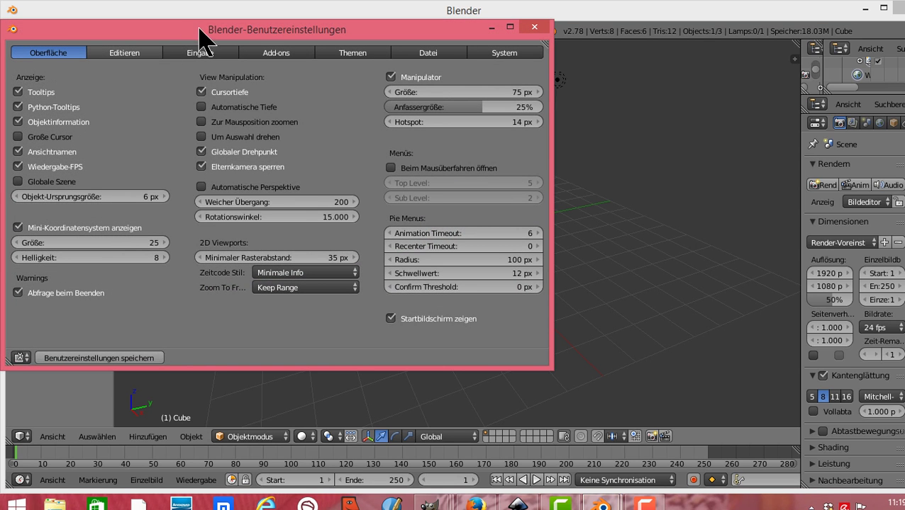
Step: Move the preferences window to uncover the main header, then switch Große Cursor on and back off
drag(209, 30, 312, 59)
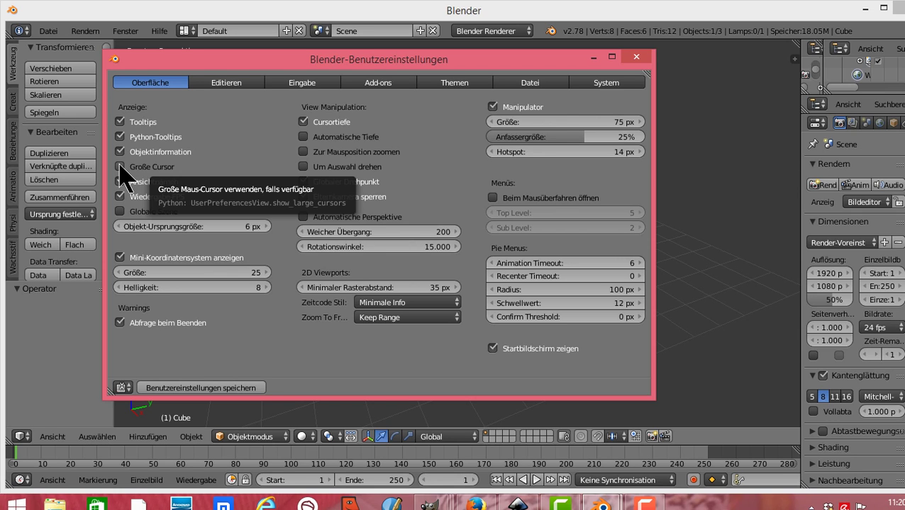
click(120, 168)
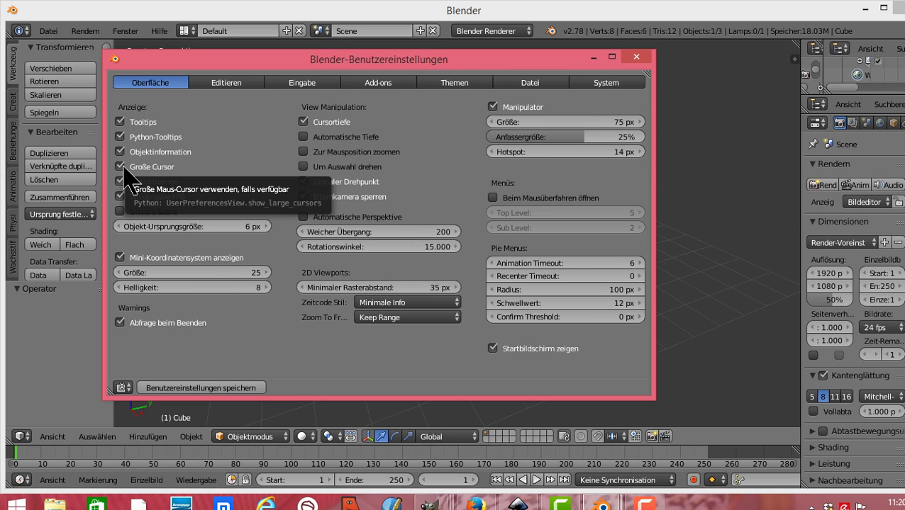
click(120, 167)
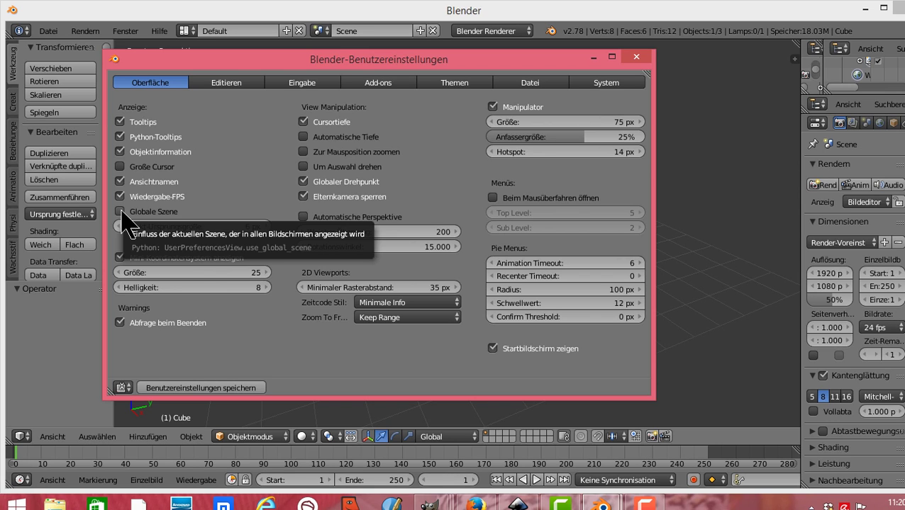
Step: Toggle Globale Szene and Mini-Koordinatensystem anzeigen, restore both, and move the window further right
click(124, 221)
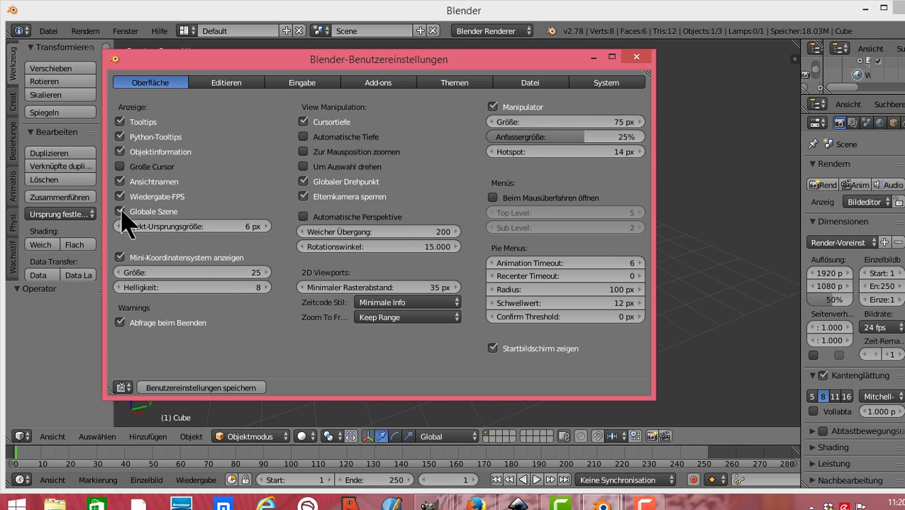
click(122, 214)
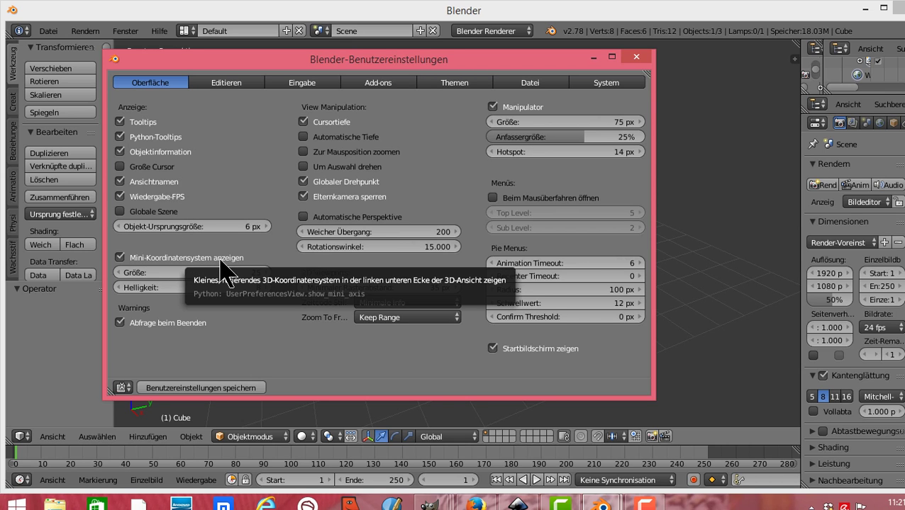
click(120, 258)
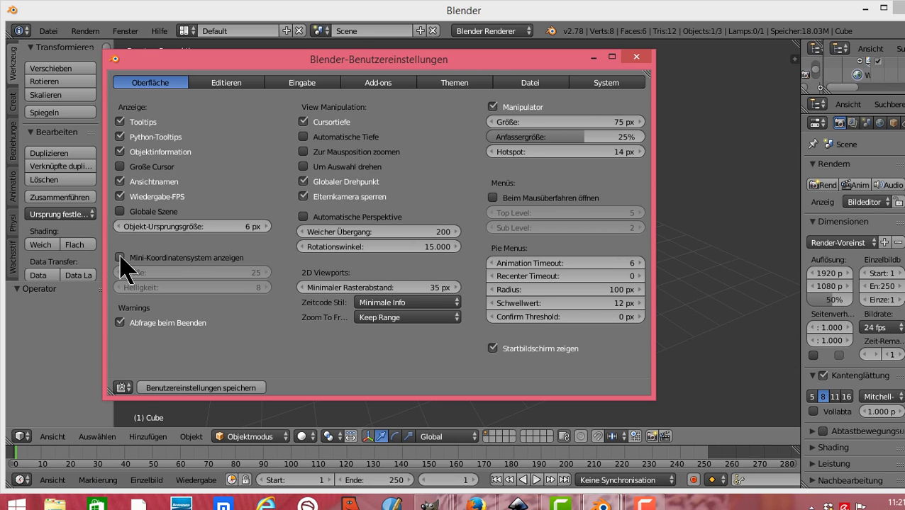
click(120, 258)
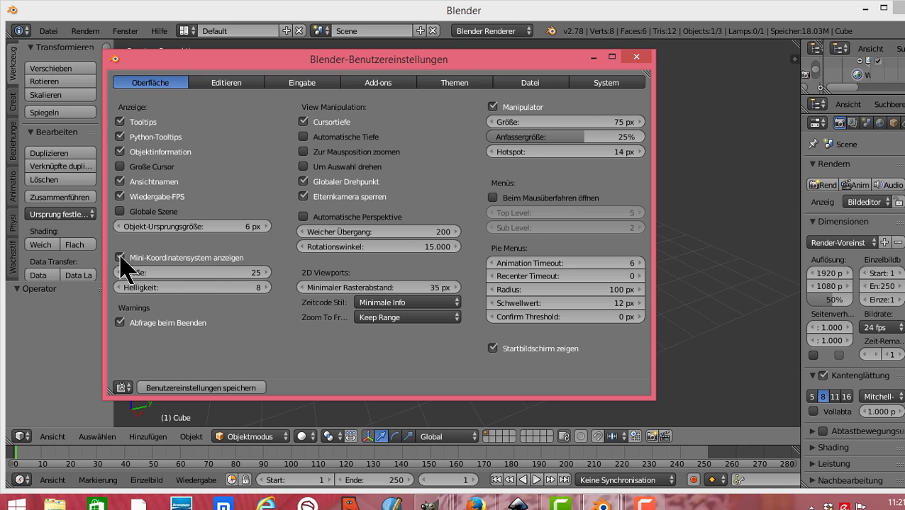
drag(376, 62, 532, 54)
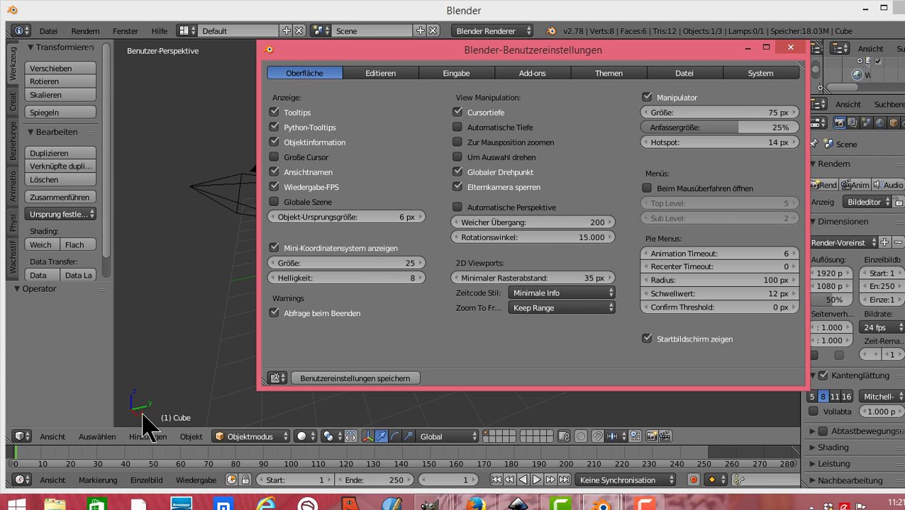
Step: Switch the mini axis and Objektinformation overlays off and back on, restoring the '(1) Cube' label
click(274, 249)
click(275, 248)
click(275, 142)
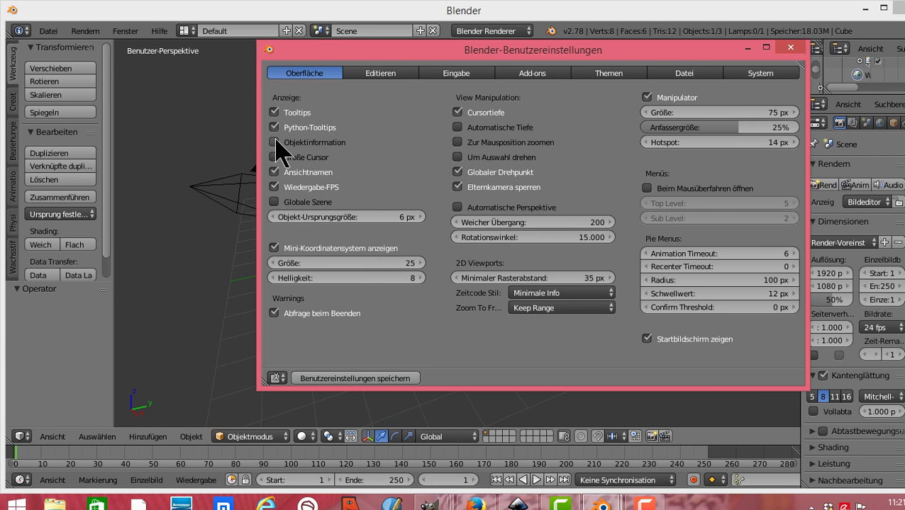
click(275, 142)
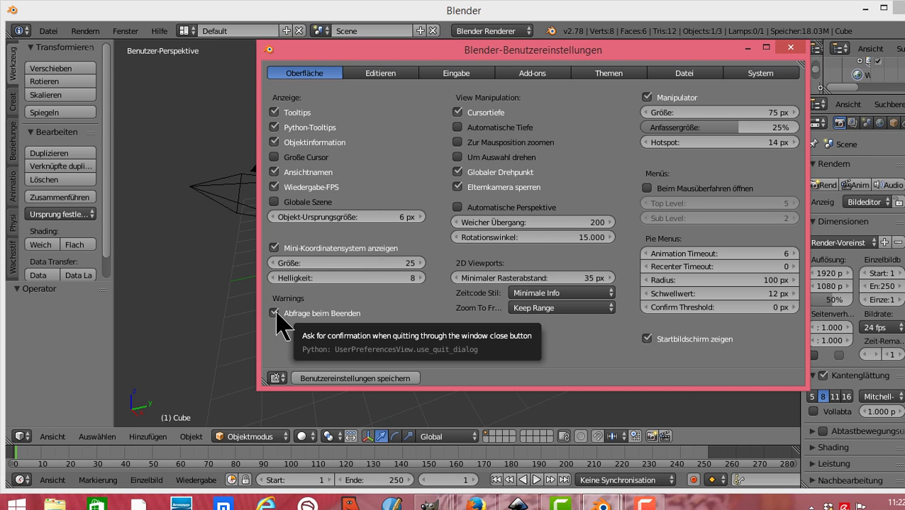
Step: Untick and re-tick Abfrage beim Beenden so the quit confirmation stays enabled
click(276, 313)
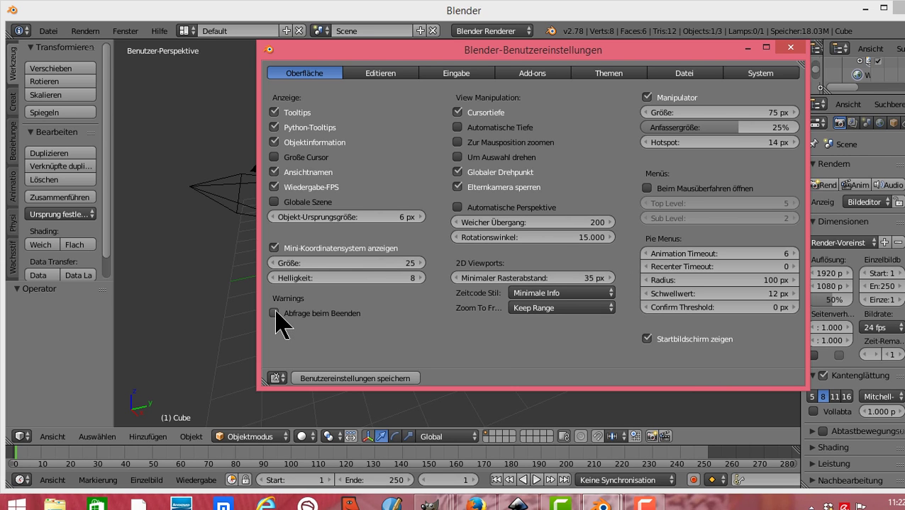
click(275, 313)
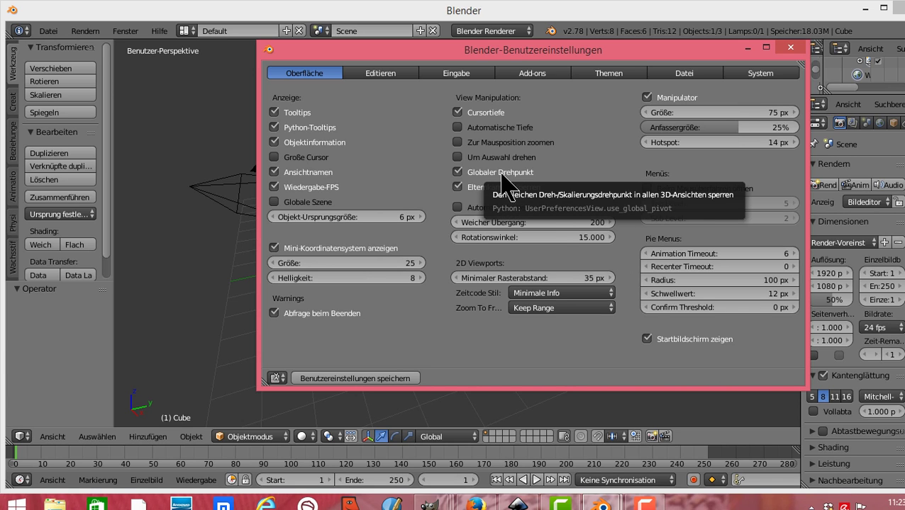
Step: Switch Globaler Drehpunkt off and back on, then enable Elternkamera sperren
click(458, 172)
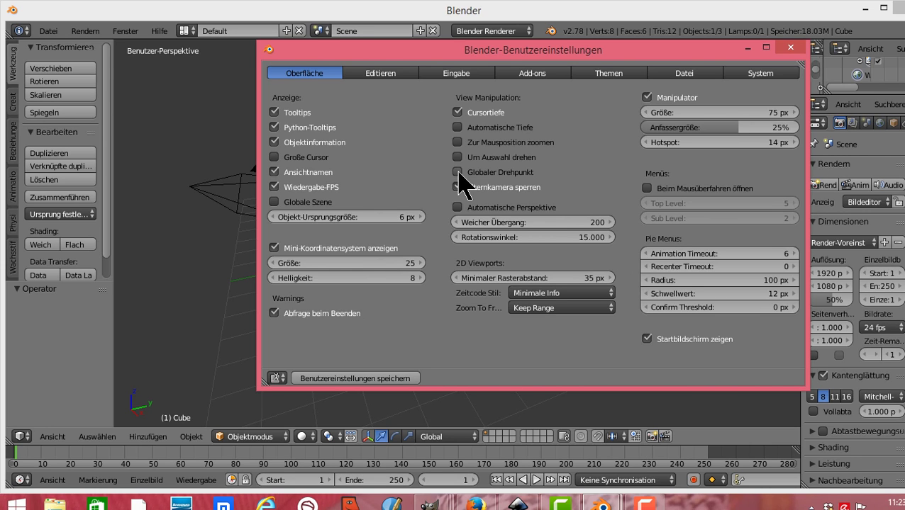
click(458, 180)
click(459, 186)
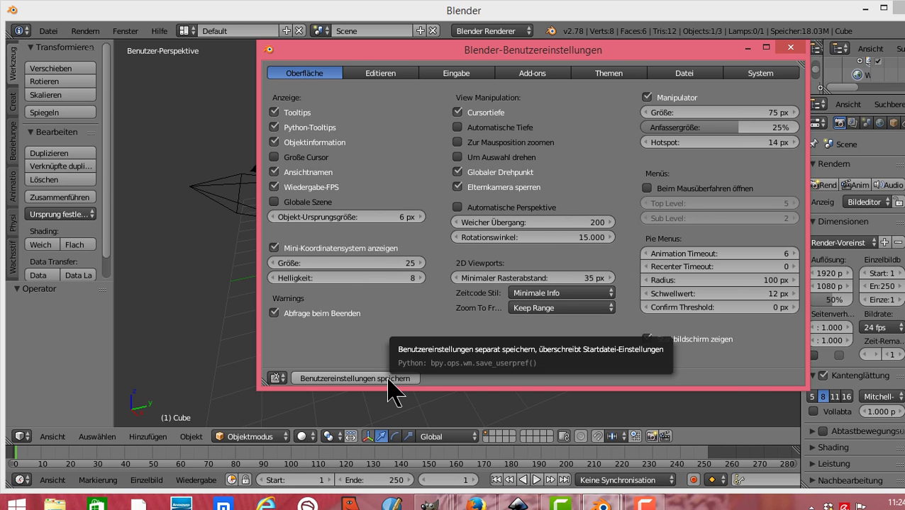
Step: Look through the Editieren and Eingabe preference pages, ending on Editieren
click(370, 75)
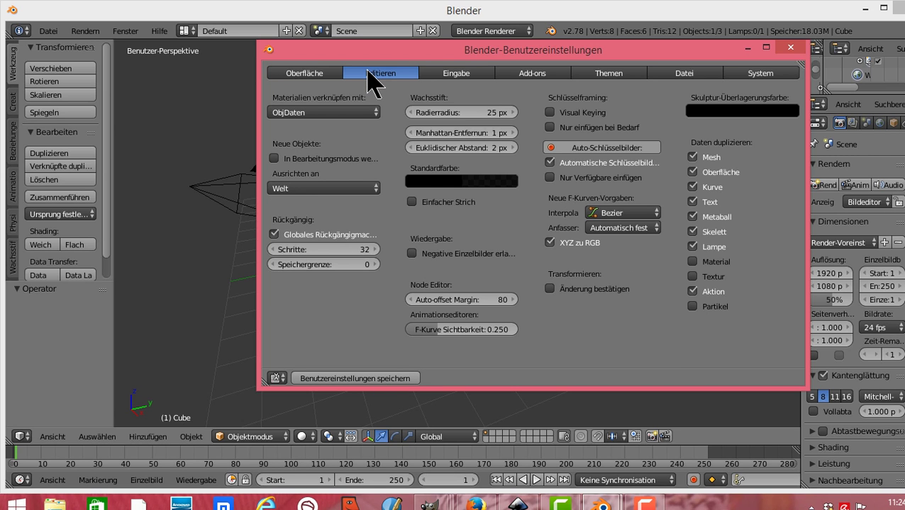
click(422, 75)
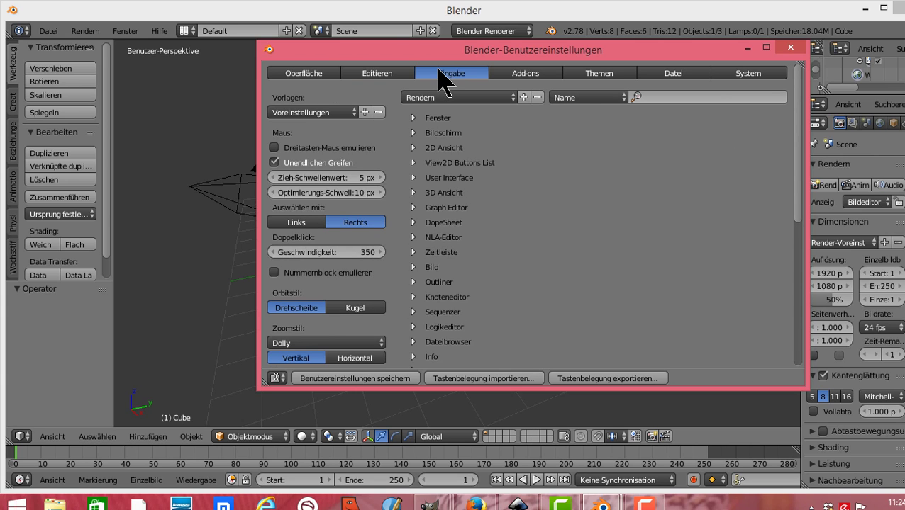
click(386, 75)
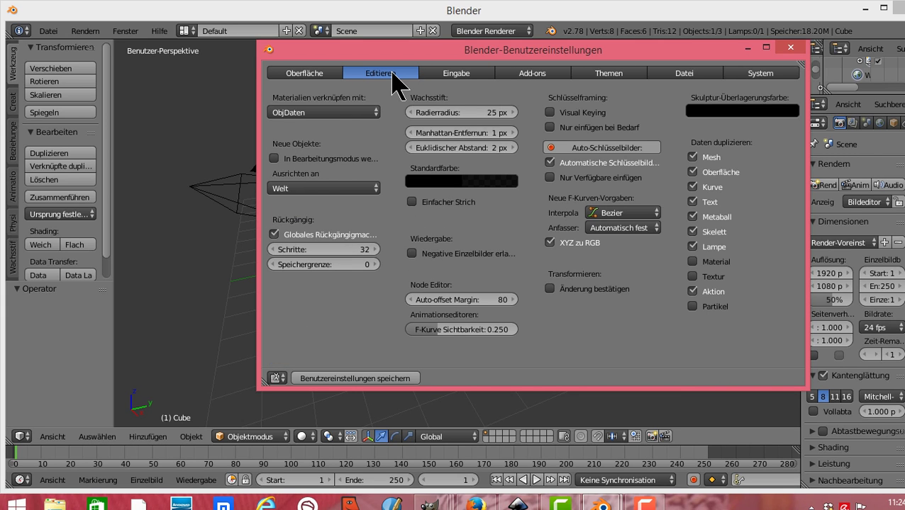